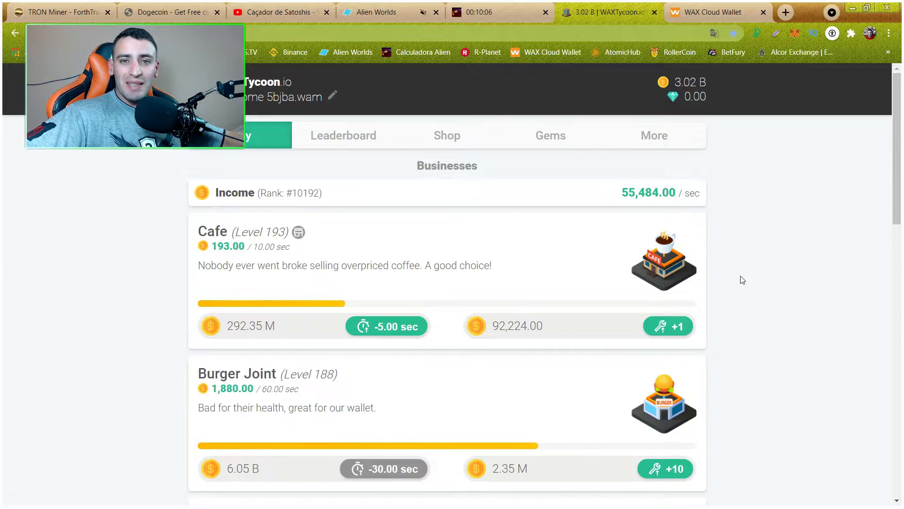
Switch to WAX Cloud Wallet and open the account's network resources overview.
left_click(711, 12)
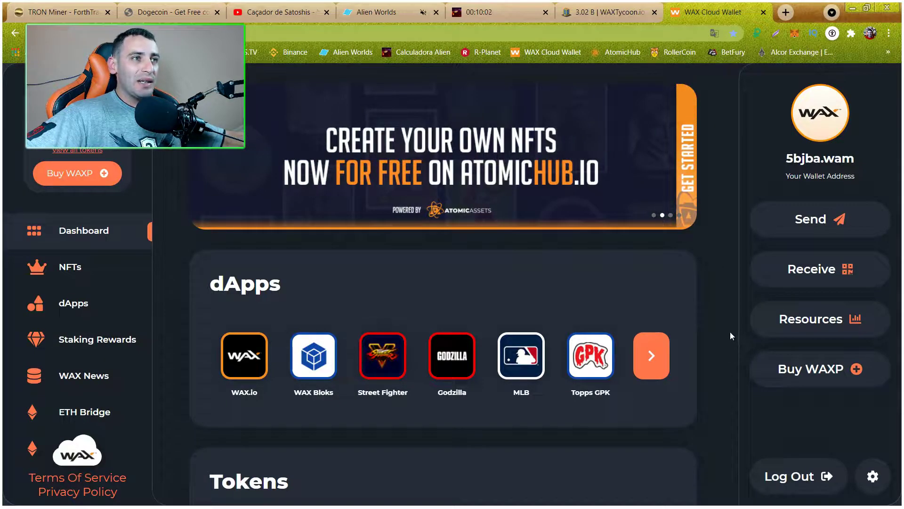
left_click(812, 325)
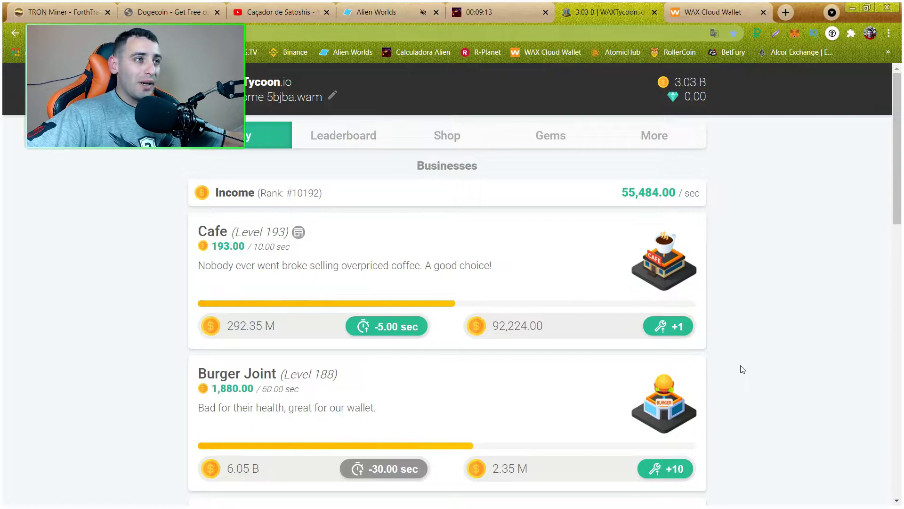
Switch to WAXTycoon and upgrade the Market, Department Store, Burger Joint and Cafe by one level each.
scroll(740, 355, "down", 9)
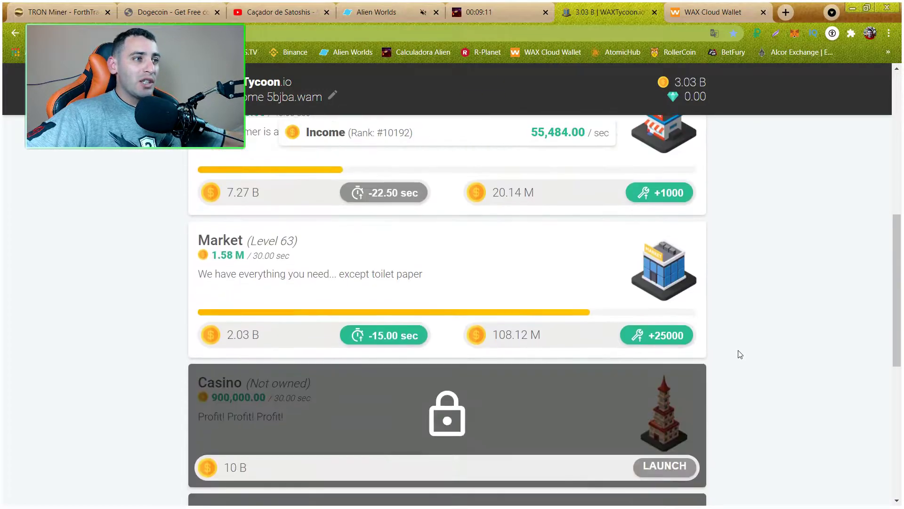
left_click(675, 335)
scroll(692, 337, "up", 5)
left_click(670, 428)
left_click(674, 297)
scroll(714, 330, "up", 4)
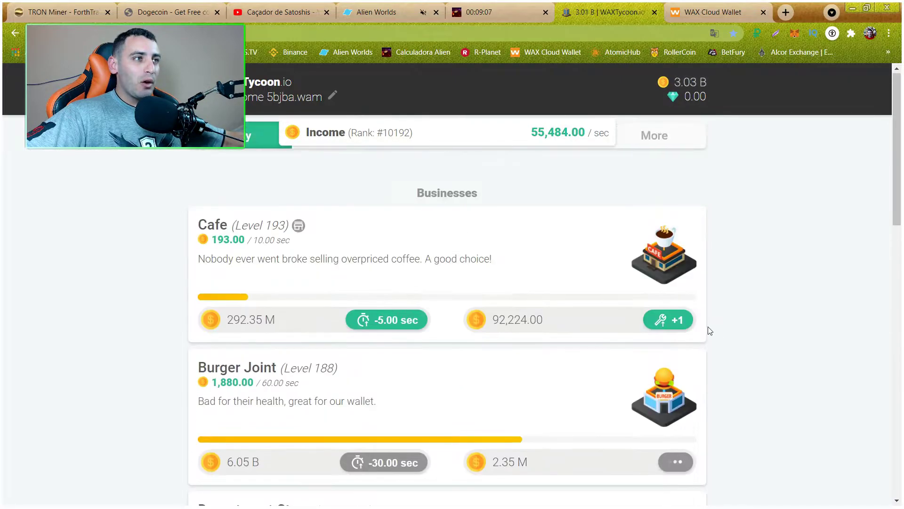
left_click(675, 326)
Buy one more level for the Market, the Department Store and the Burger Joint.
scroll(749, 337, "down", 10)
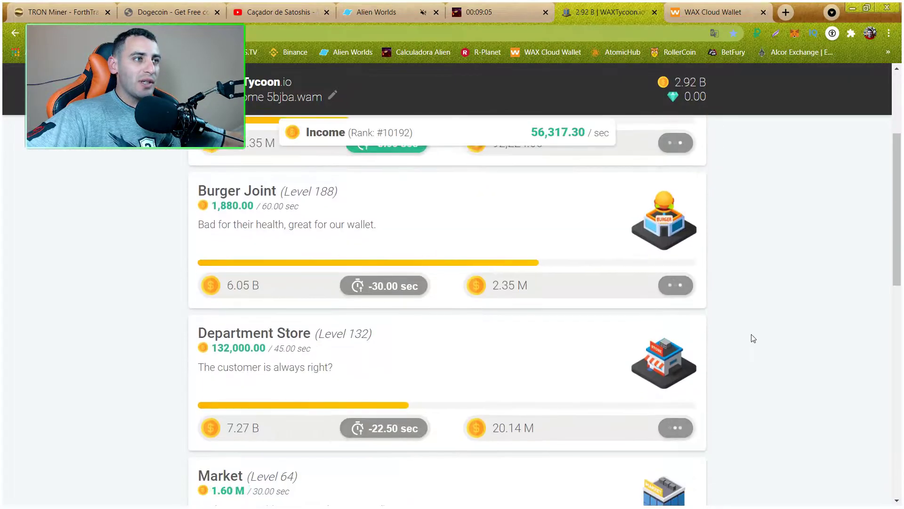
scroll(693, 329, "up", 2)
left_click(664, 337)
scroll(727, 334, "up", 2)
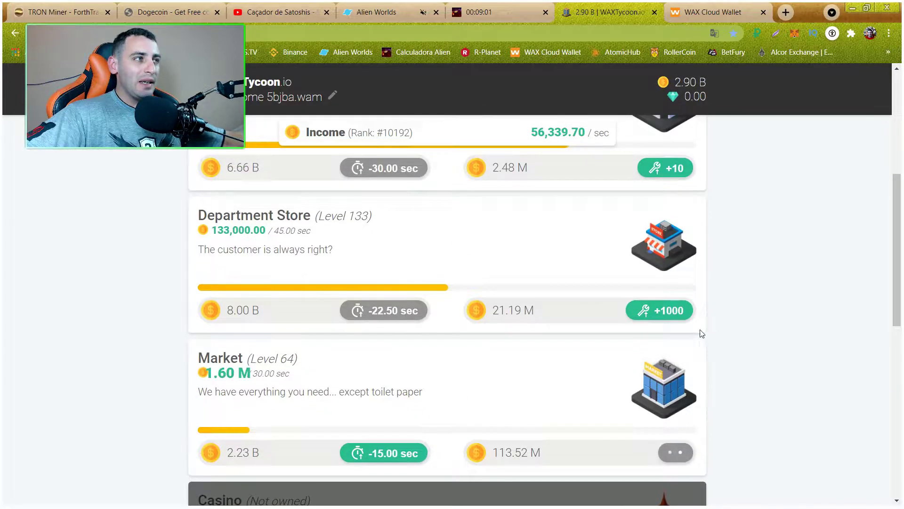
left_click(678, 312)
scroll(737, 329, "up", 3)
left_click(666, 344)
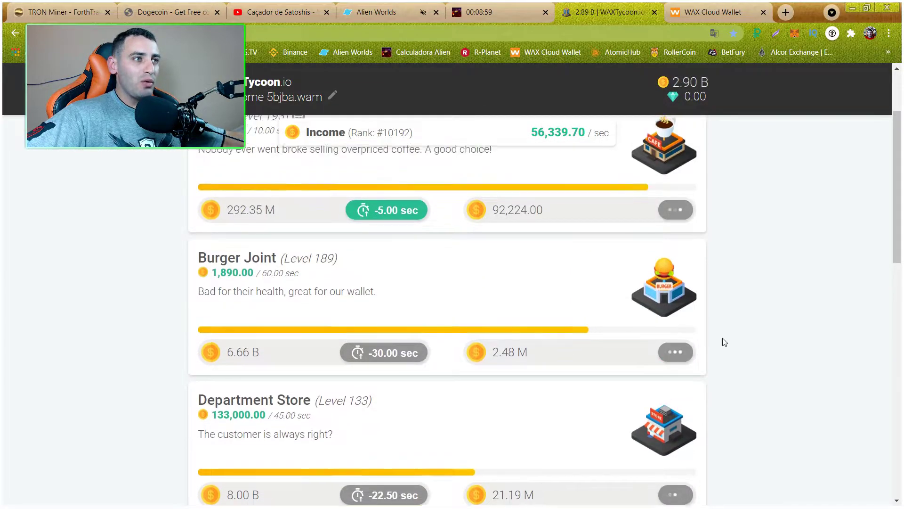
scroll(697, 306, "up", 3)
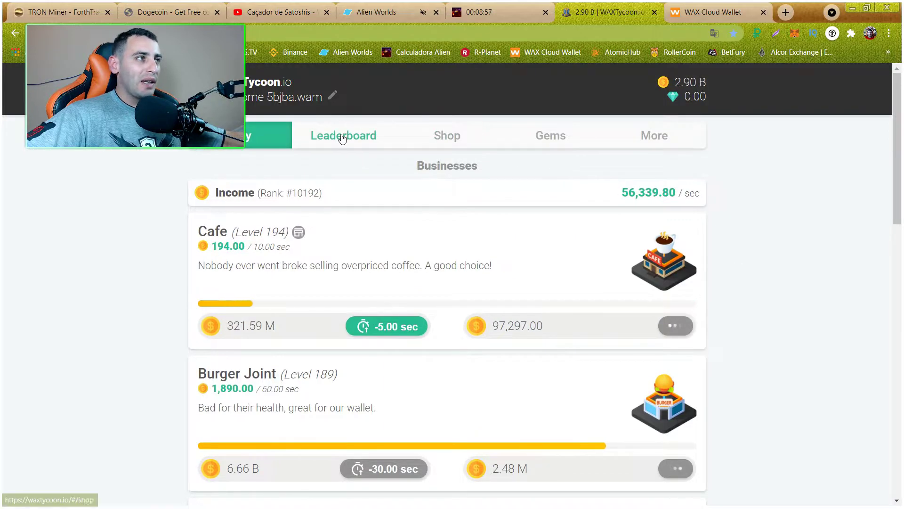
Look through the leaderboard and the permanent upgrades in the shop, and return to the businesses list.
left_click(371, 141)
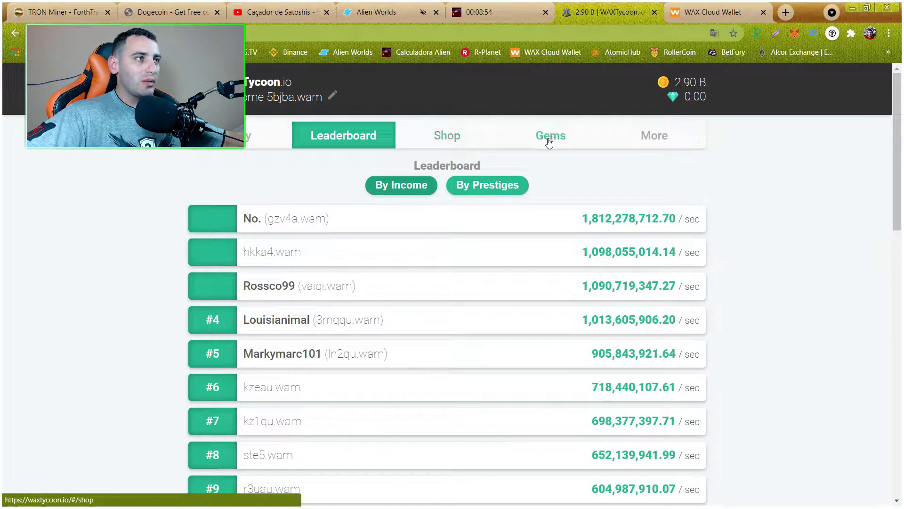
left_click(434, 142)
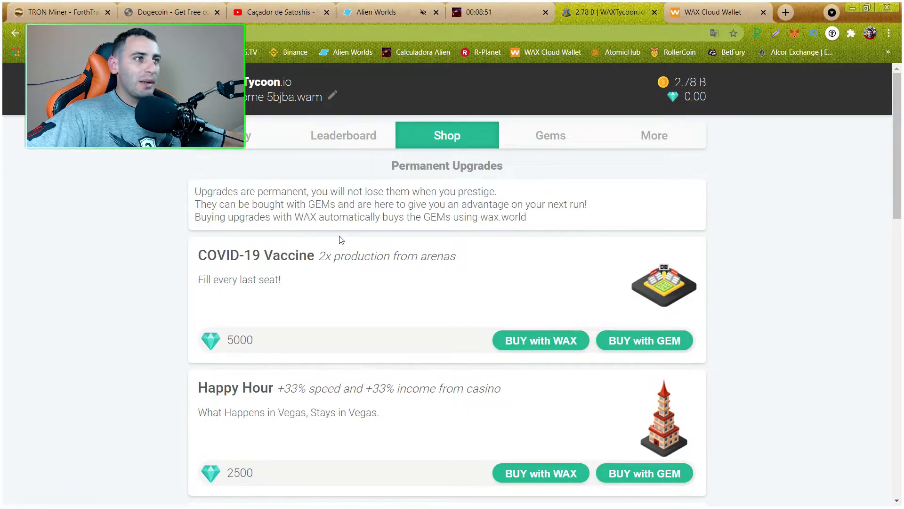
left_click(248, 139)
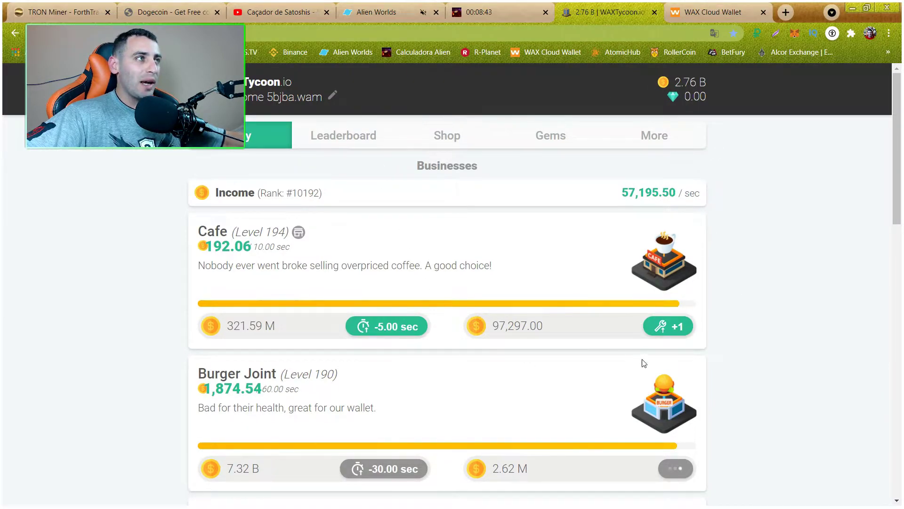
scroll(612, 360, "down", 5)
scroll(590, 309, "down", 3)
scroll(702, 353, "up", 10)
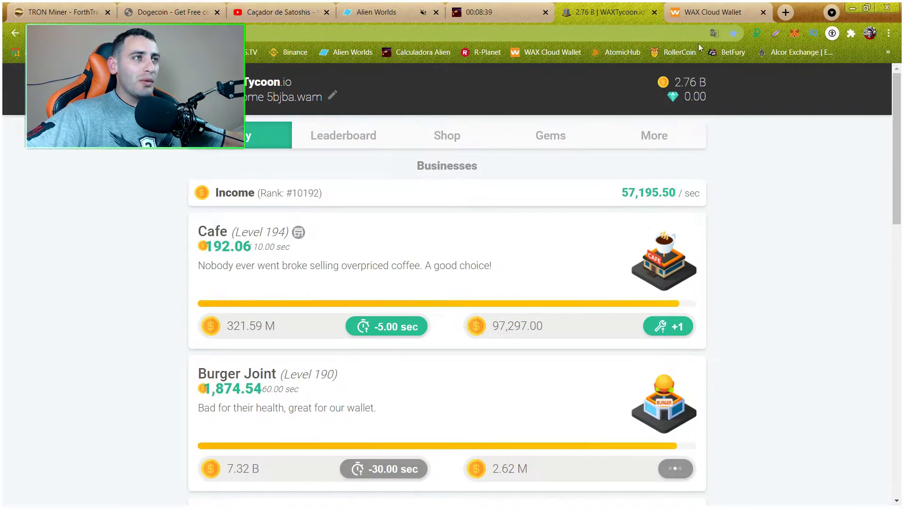
Check the CPU, NET and RAM usage in WAX Cloud Wallet and go back to WAXTycoon.
left_click(702, 12)
left_click(783, 319)
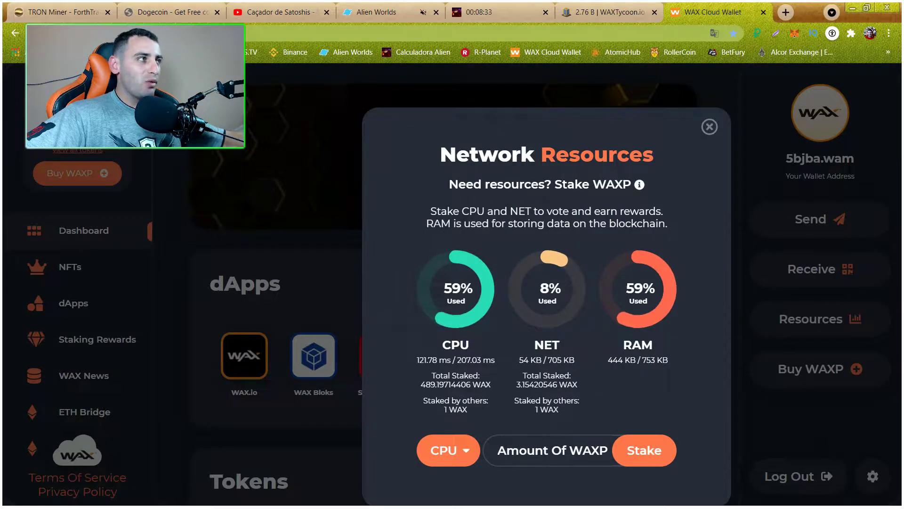
left_click(709, 127)
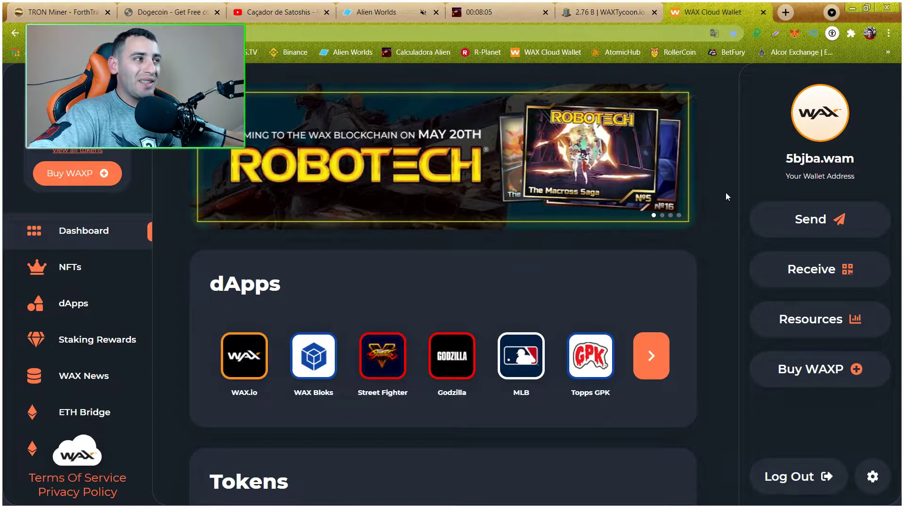
left_click(595, 8)
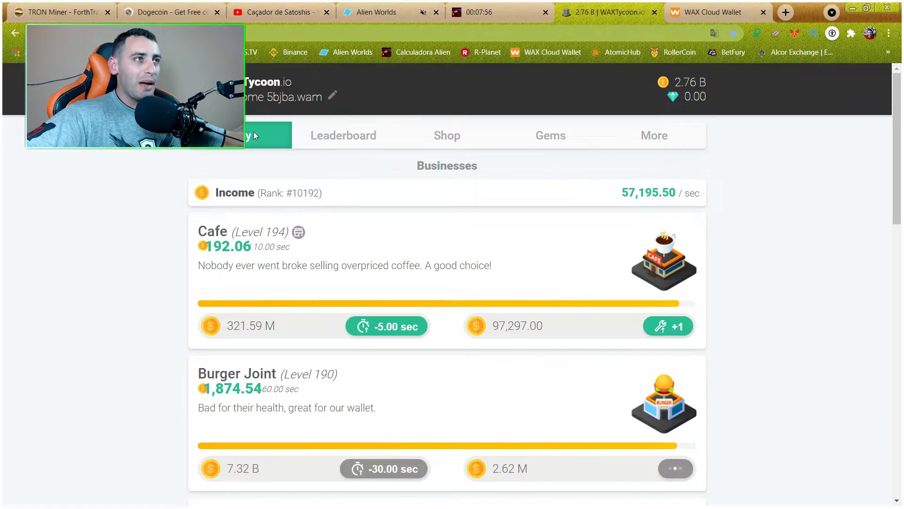
Switch to WAX Cloud Wallet and open the Wallet Settings page.
left_click(710, 10)
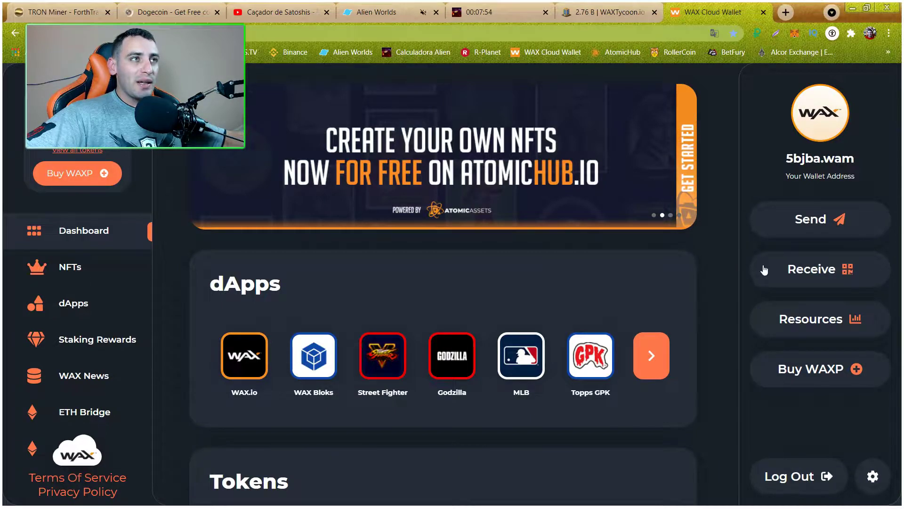
left_click(873, 477)
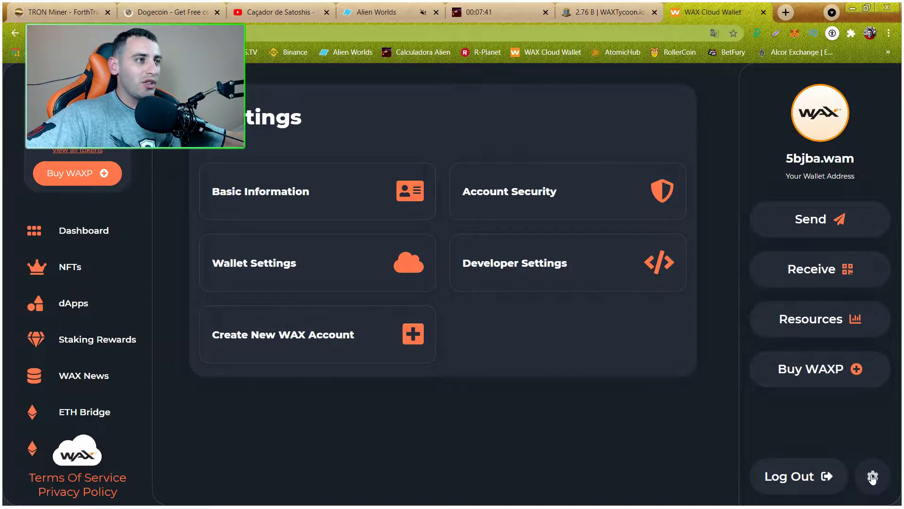
left_click(295, 268)
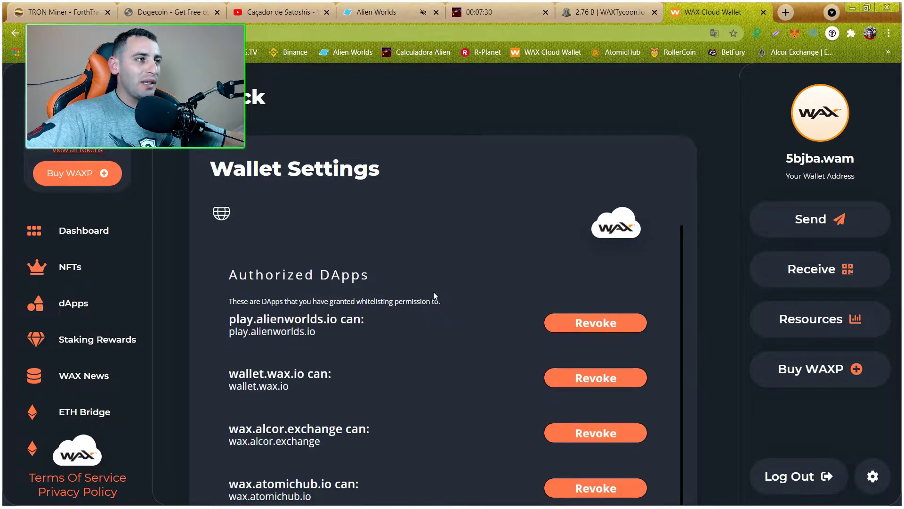
Review the list of authorized dApps that have whitelisting permission in the wallet settings.
scroll(434, 295, "down", 5)
scroll(294, 363, "up", 4)
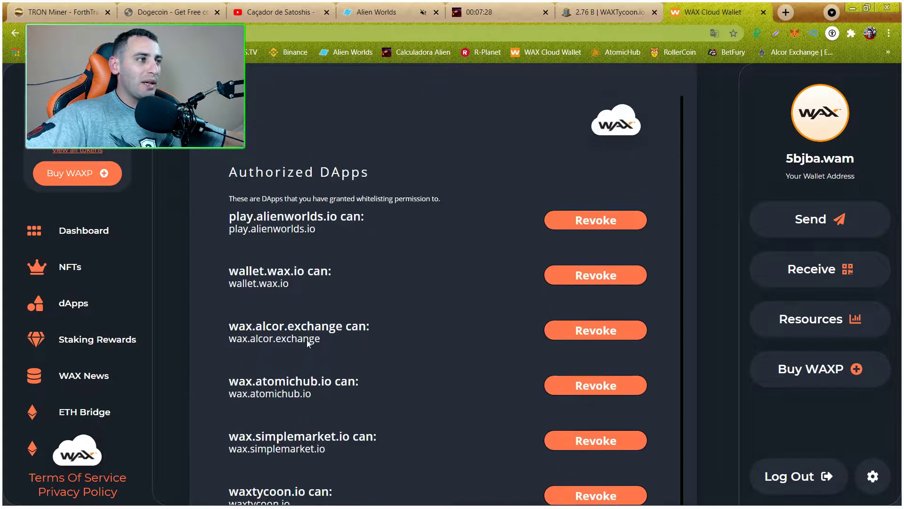
scroll(327, 307, "up", 1)
scroll(341, 314, "down", 2)
scroll(339, 310, "up", 3)
scroll(332, 309, "down", 2)
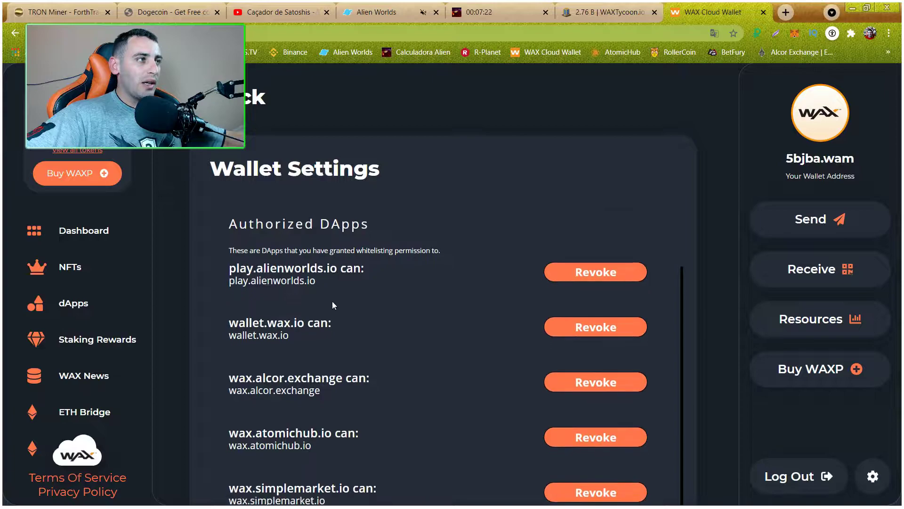
scroll(332, 302, "down", 1)
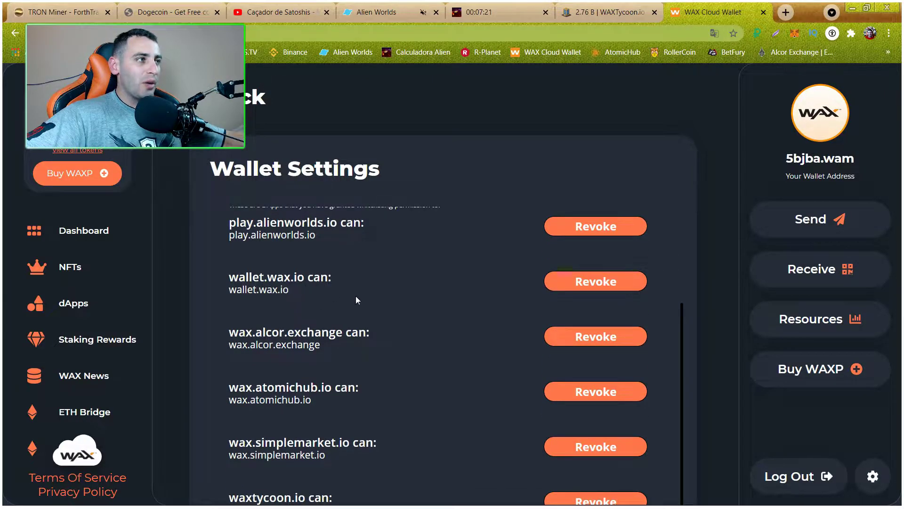
scroll(356, 297, "down", 2)
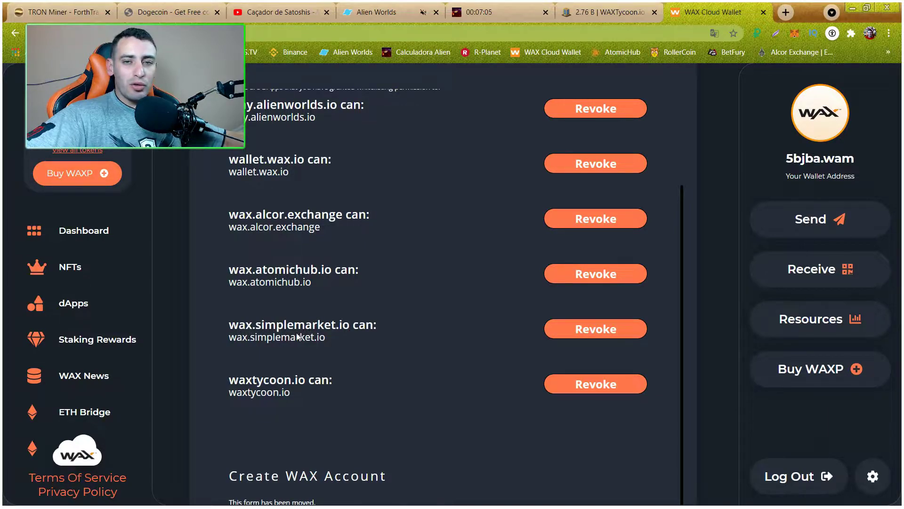
scroll(297, 336, "down", 2)
scroll(257, 266, "up", 1)
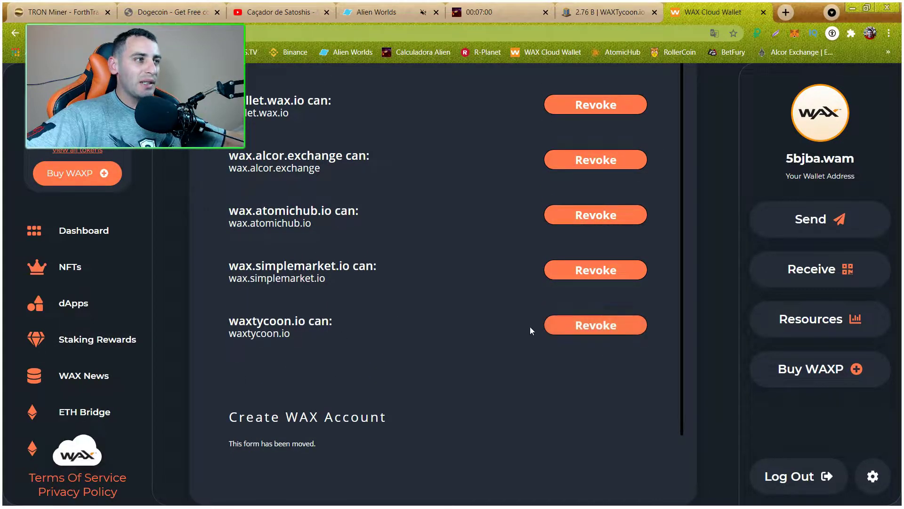
scroll(591, 329, "up", 1)
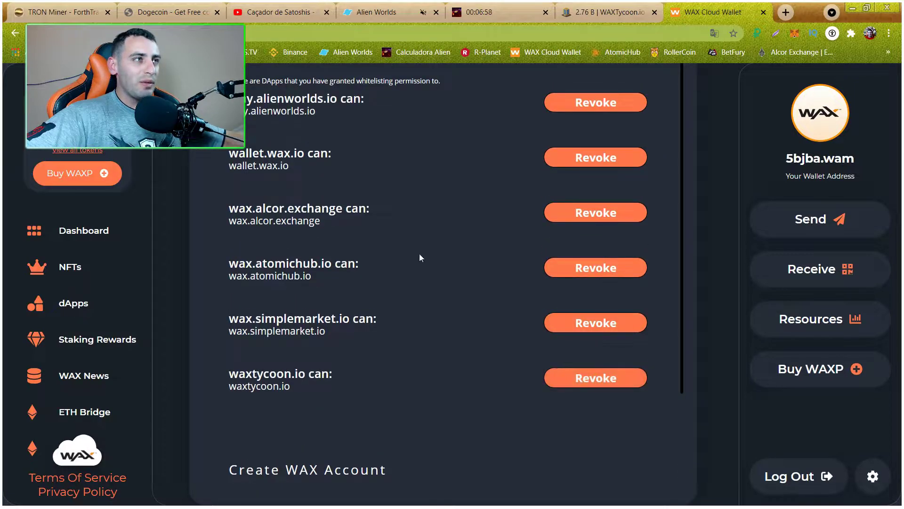
scroll(313, 237, "up", 4)
scroll(421, 271, "down", 3)
scroll(413, 278, "down", 3)
scroll(414, 276, "up", 4)
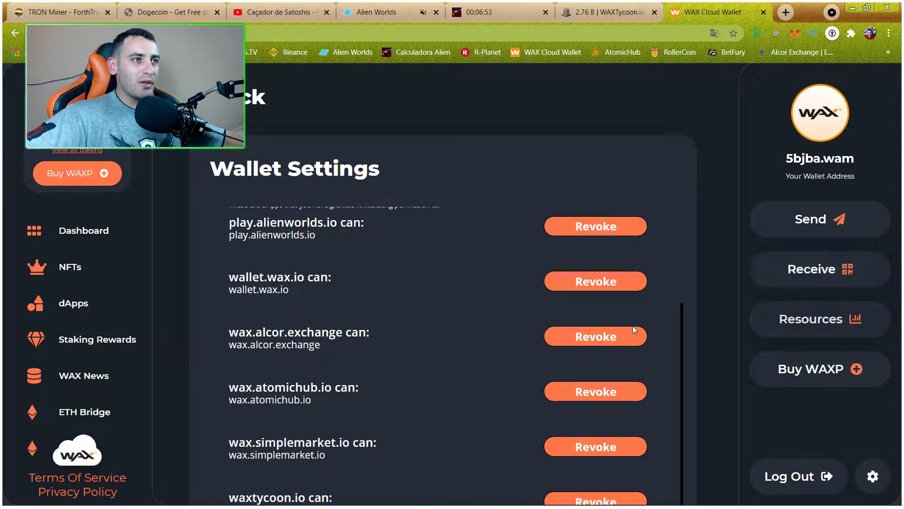
scroll(477, 315, "down", 2)
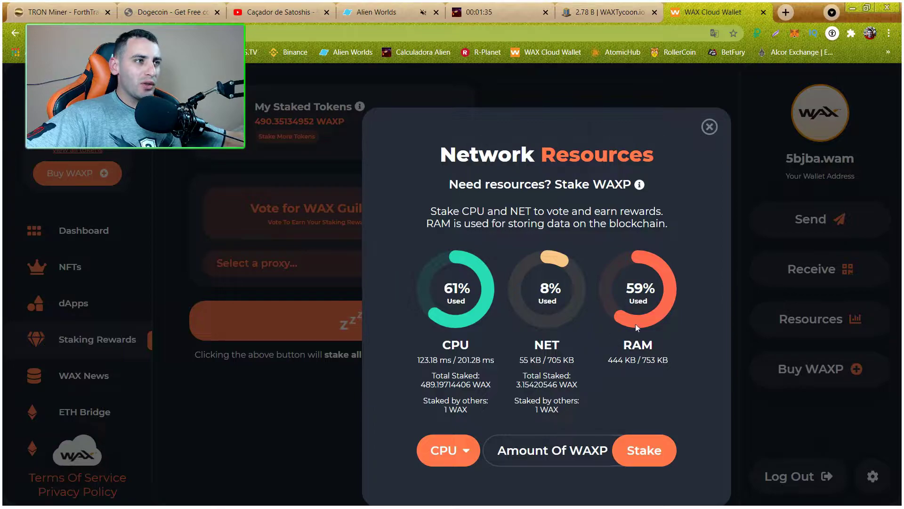
Close the Network Resources dialog, switch to R-Planet and review the collections on its staking page.
left_click(708, 132)
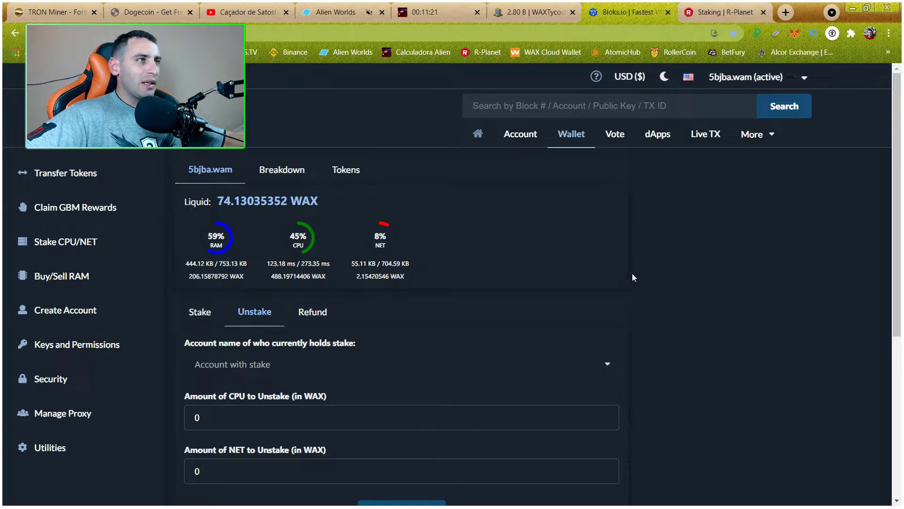
left_click(722, 11)
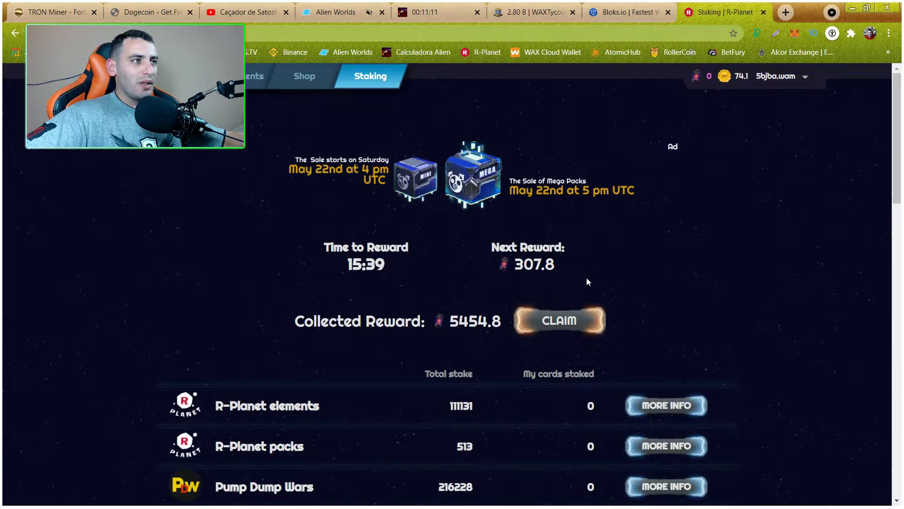
scroll(586, 281, "down", 20)
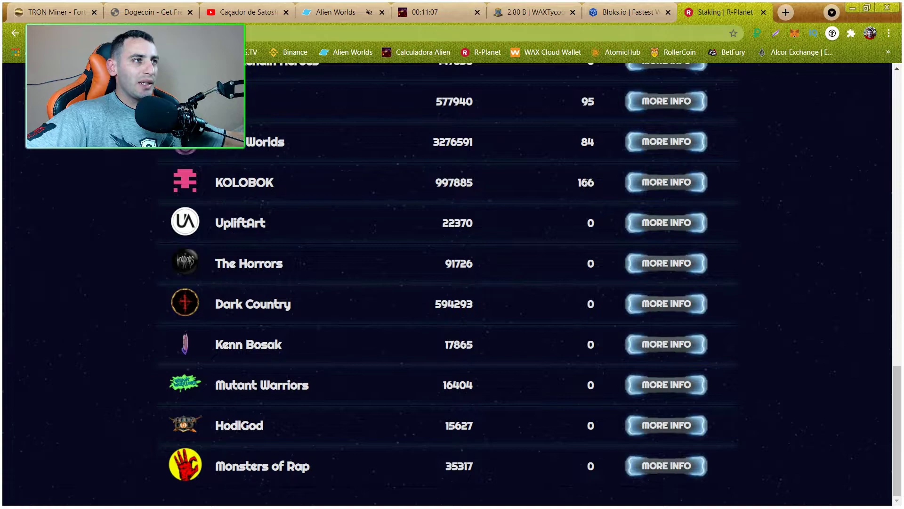
scroll(586, 182, "up", 1)
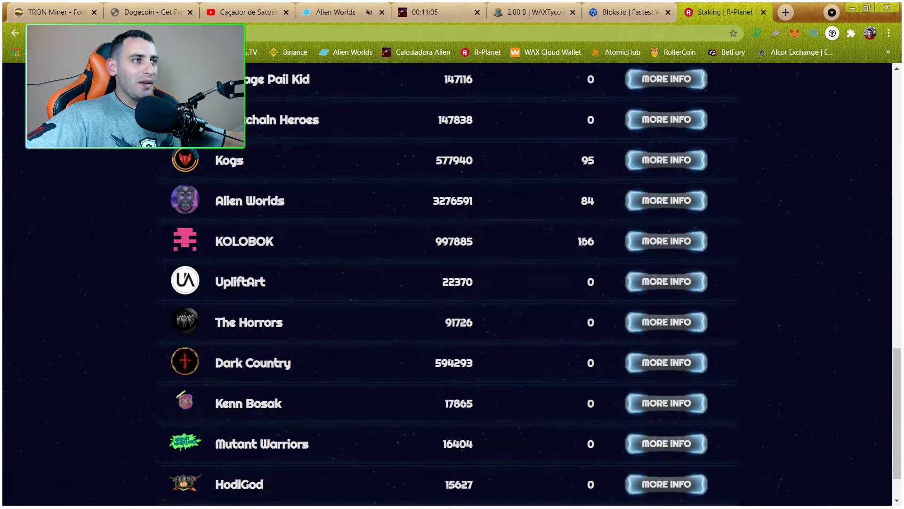
scroll(570, 243, "up", 1)
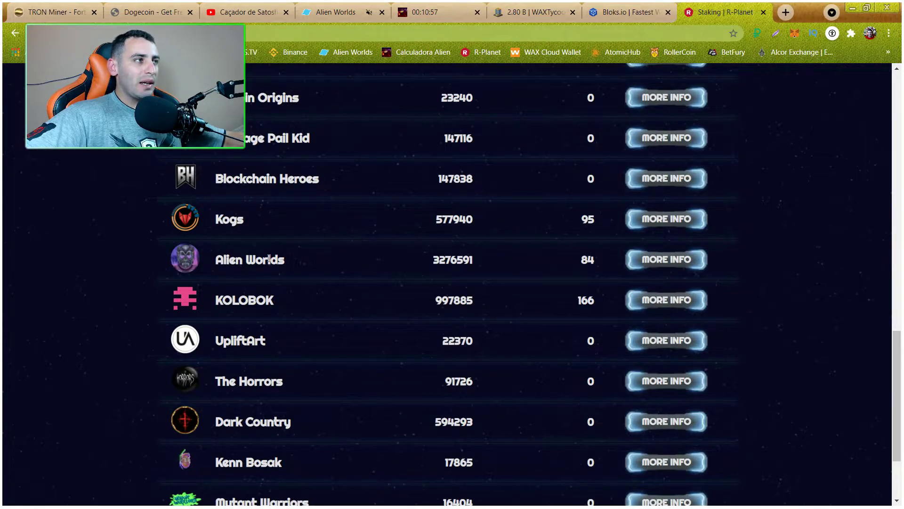
Open the Alien Worlds collection's details and browse its staked cards.
left_click(670, 260)
scroll(518, 303, "down", 3)
scroll(494, 288, "up", 1)
scroll(495, 288, "up", 2)
left_click(788, 279)
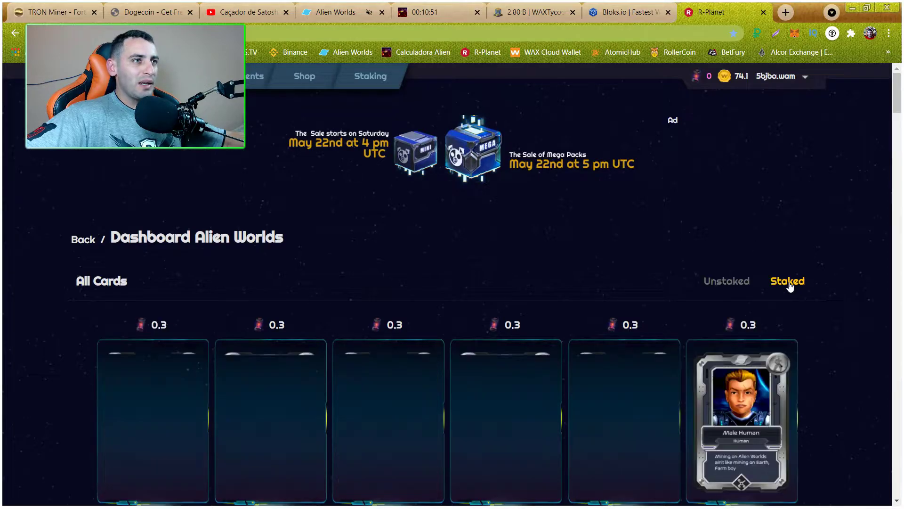
scroll(484, 349, "down", 1)
scroll(486, 350, "down", 7)
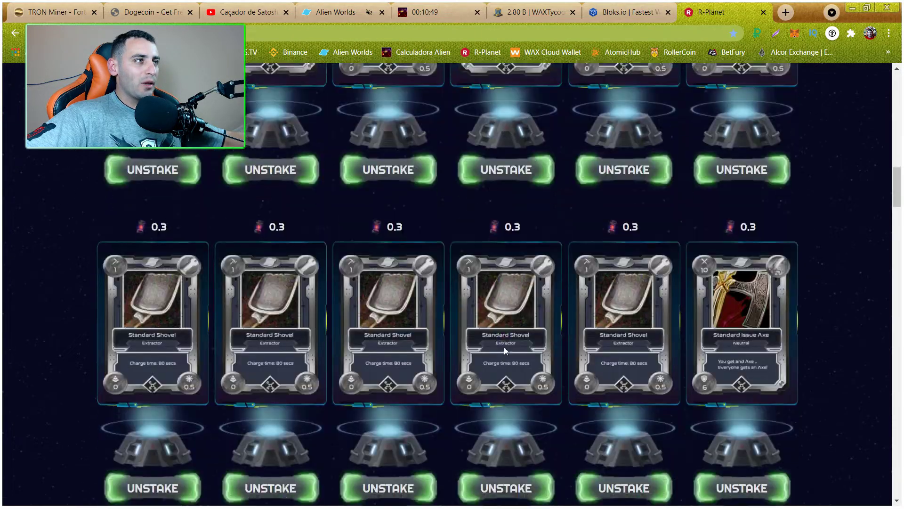
scroll(507, 346, "down", 10)
scroll(507, 348, "up", 5)
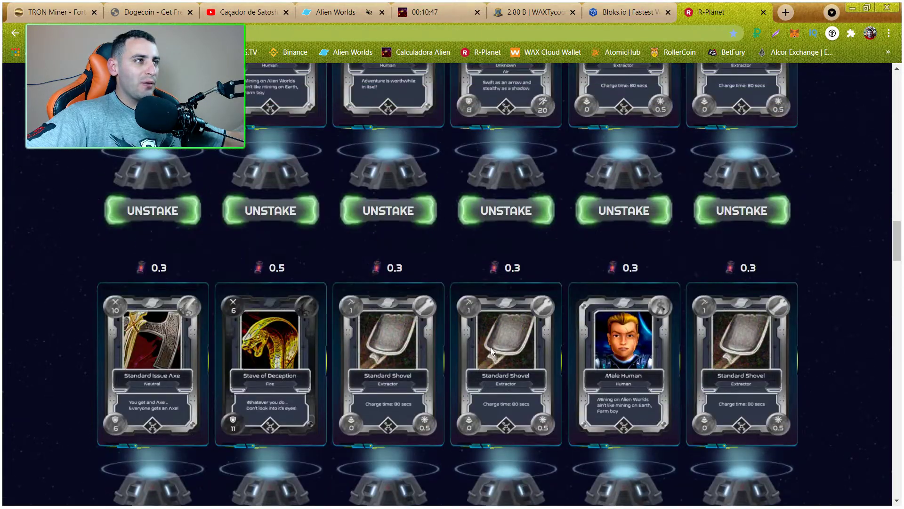
scroll(389, 369, "up", 6)
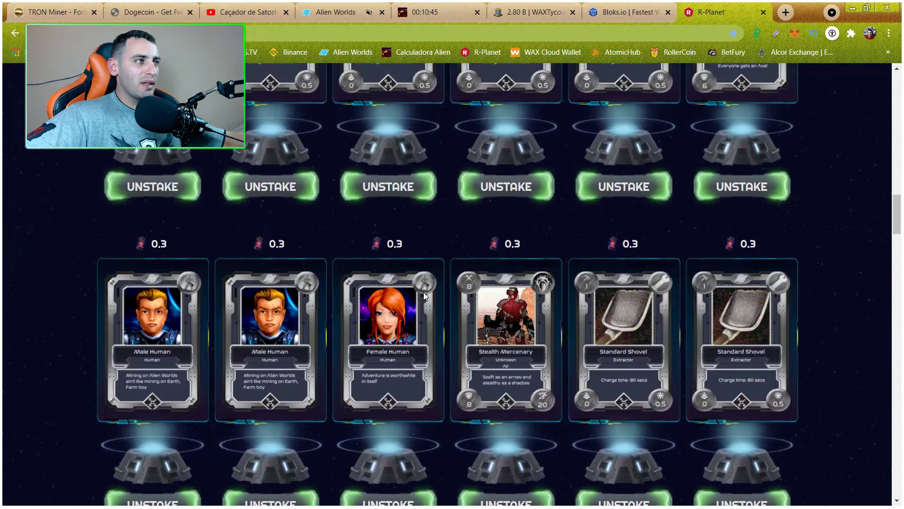
Look over the remaining staked Alien Worlds cards and return to the overview of all staking collections.
scroll(536, 321, "down", 3)
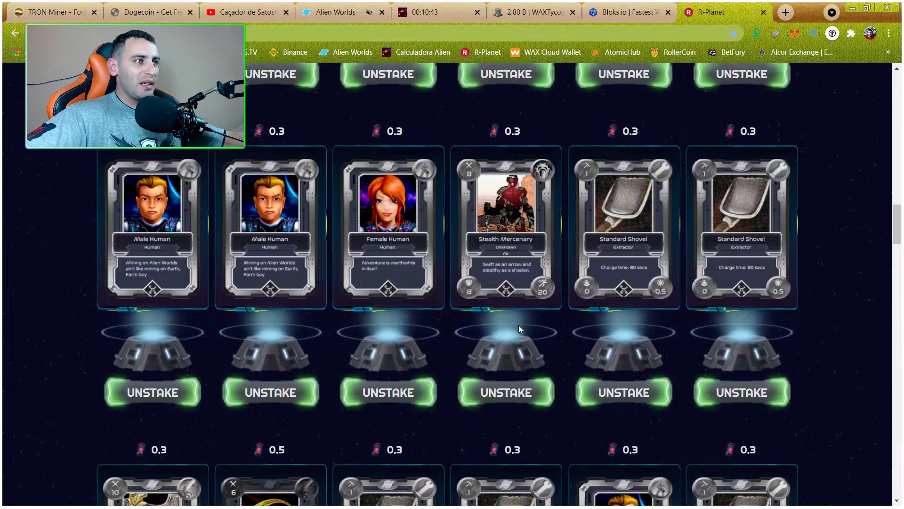
scroll(518, 325, "up", 10)
scroll(516, 303, "up", 15)
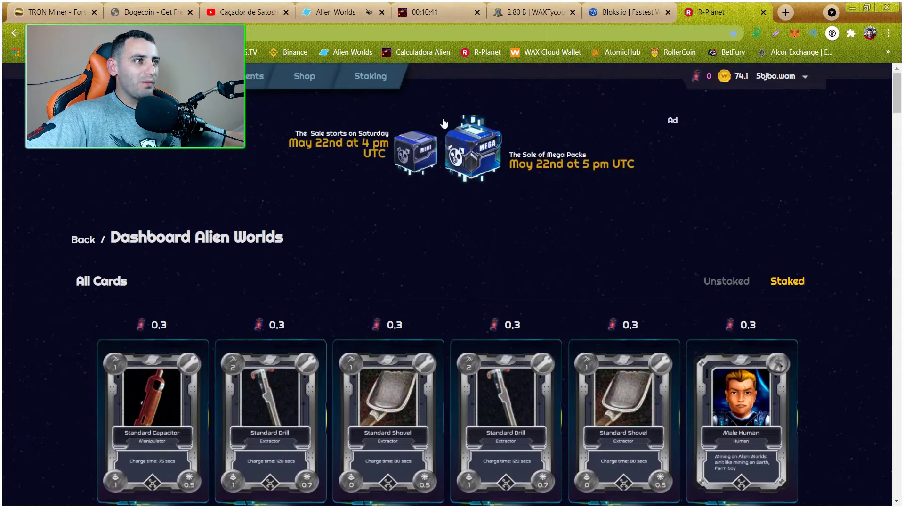
left_click(384, 85)
Compare the staked card counts for Kogs, Alien Worlds and KOLOBOK in the collection list, then return to the reward summary.
scroll(574, 338, "down", 9)
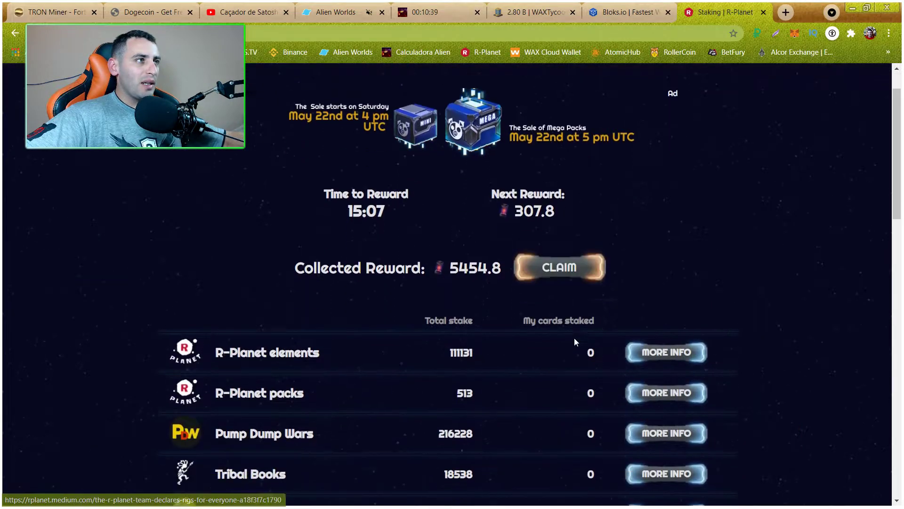
scroll(575, 340, "down", 8)
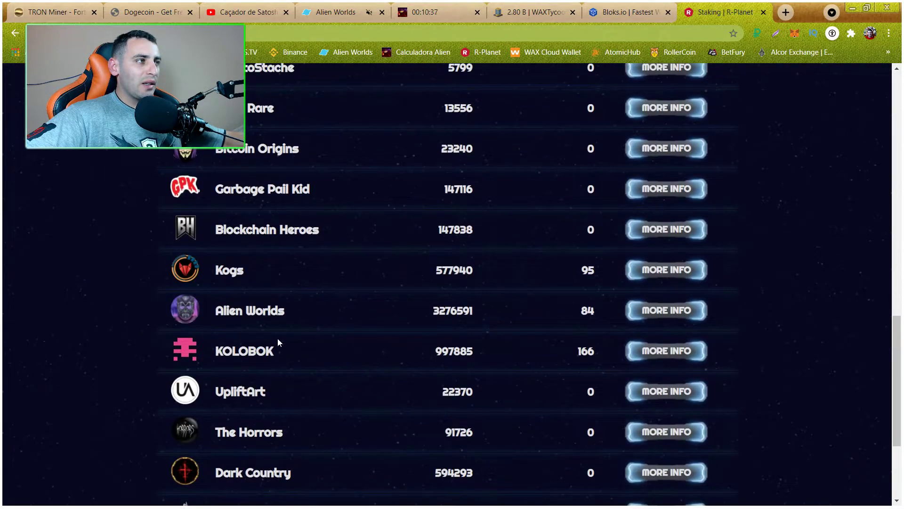
scroll(276, 316, "up", 1)
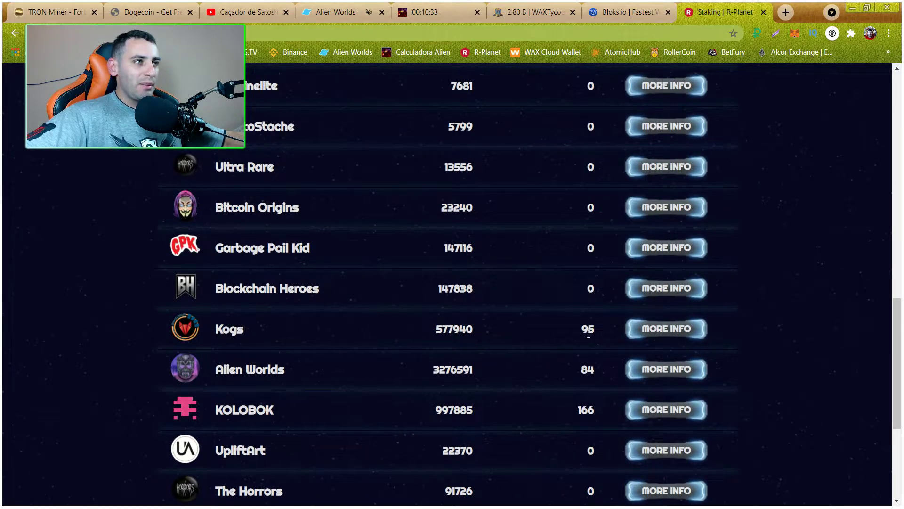
scroll(591, 339, "down", 2)
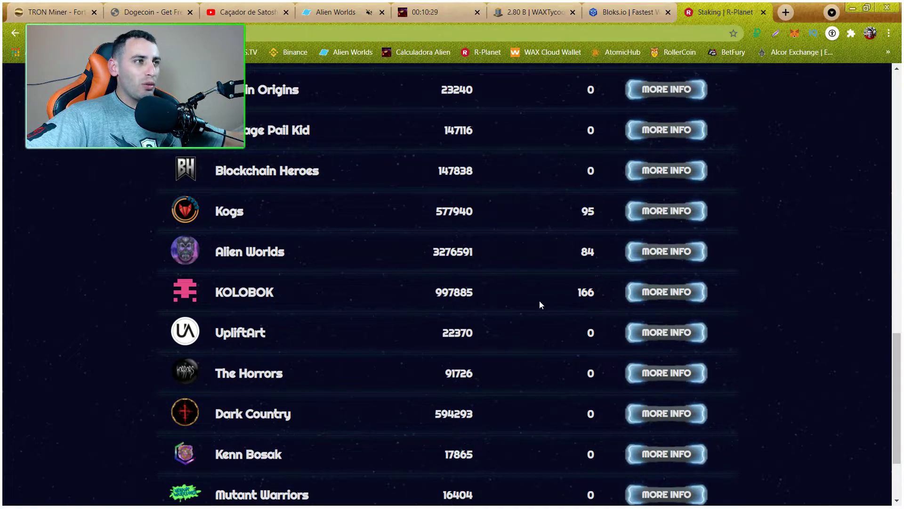
scroll(377, 329, "up", 4)
scroll(377, 329, "down", 4)
scroll(574, 278, "up", 10)
scroll(576, 276, "up", 5)
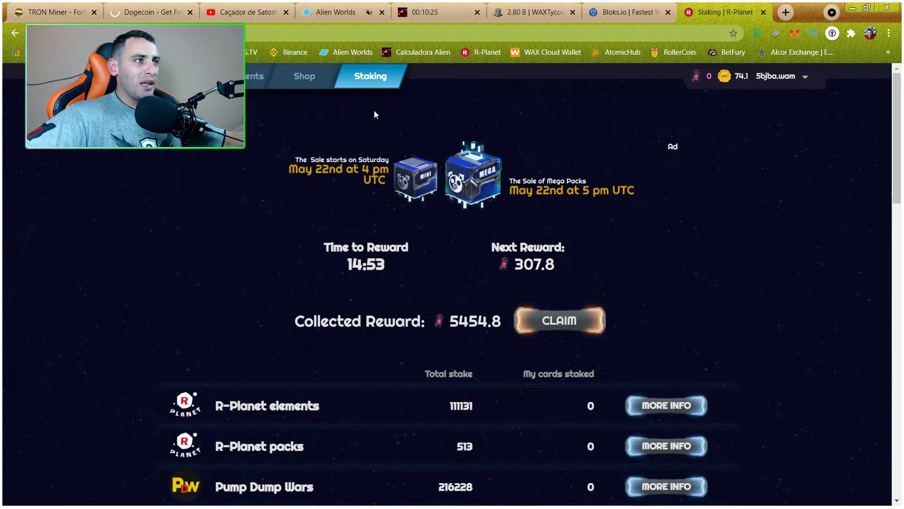